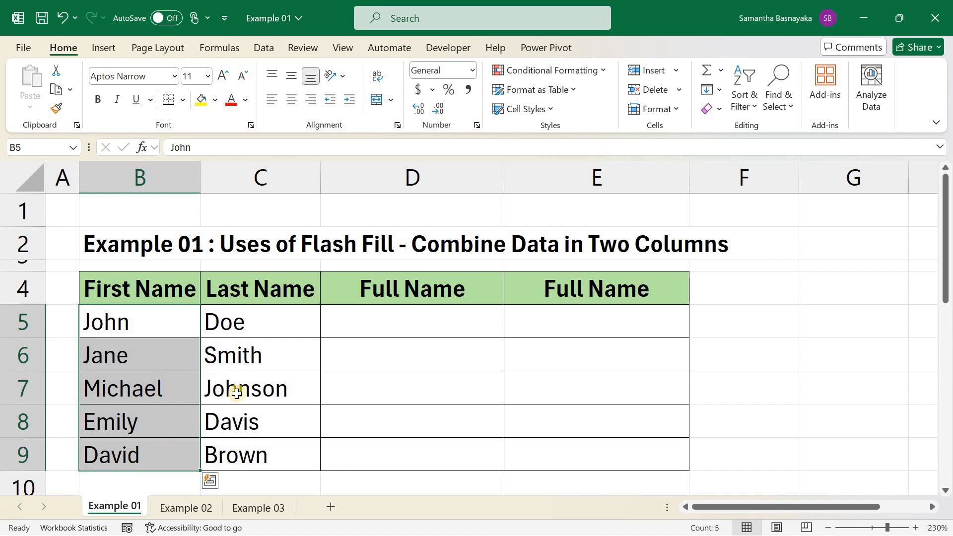
- Enter the first row's first and last name combined, separated by a space, in the first cell of column D's Full Name
left_click(295, 323)
left_click_drag(293, 380, 288, 449)
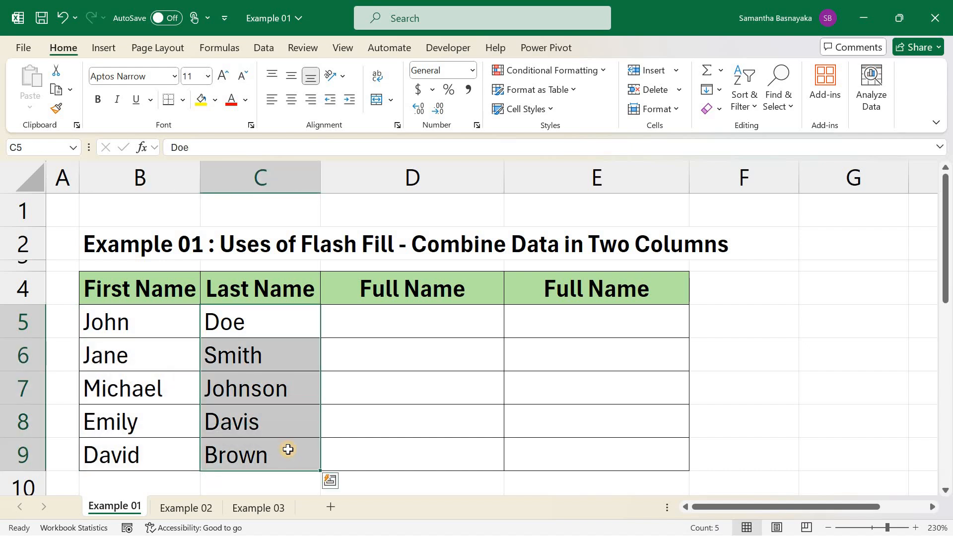
left_click_drag(149, 315, 268, 318)
left_click(404, 319)
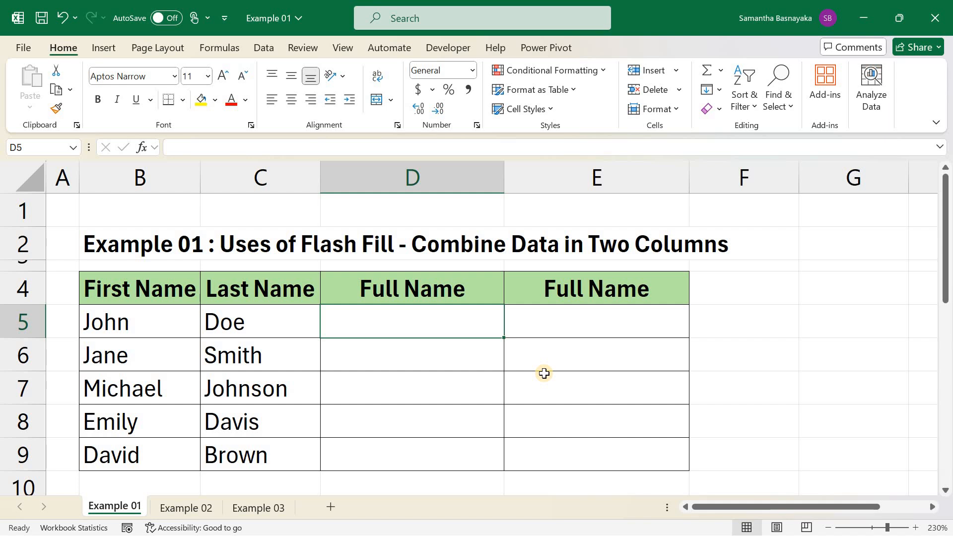
left_click(447, 349)
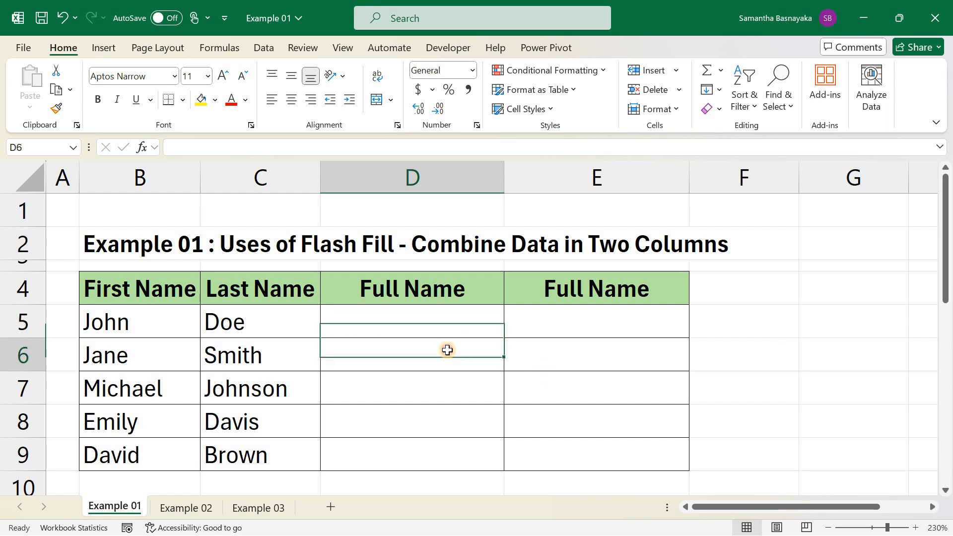
left_click(482, 321)
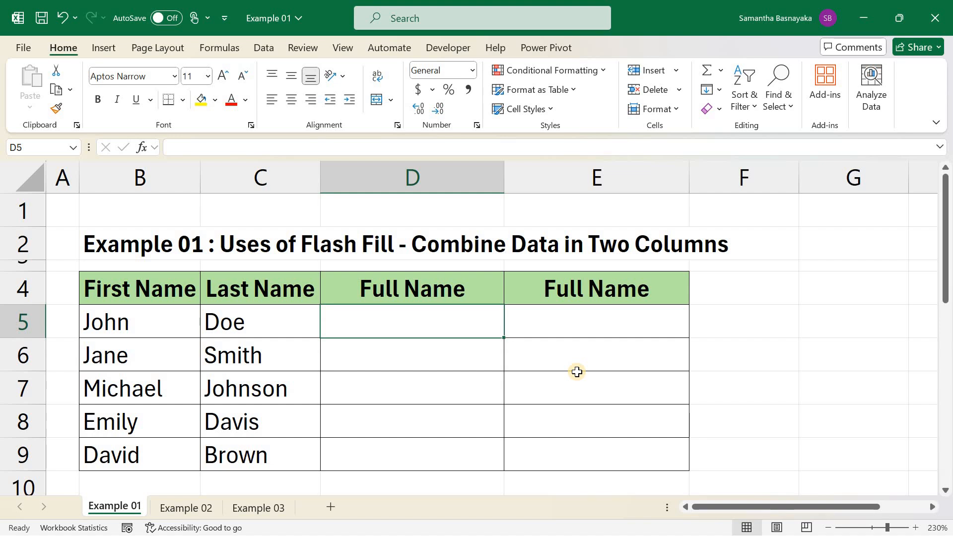
type("John")
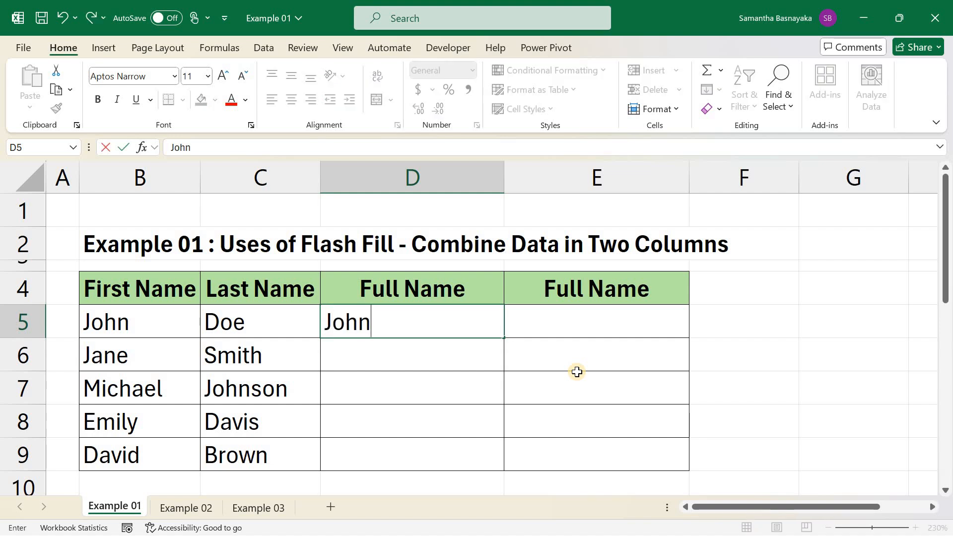
type(" Doe")
key("Return")
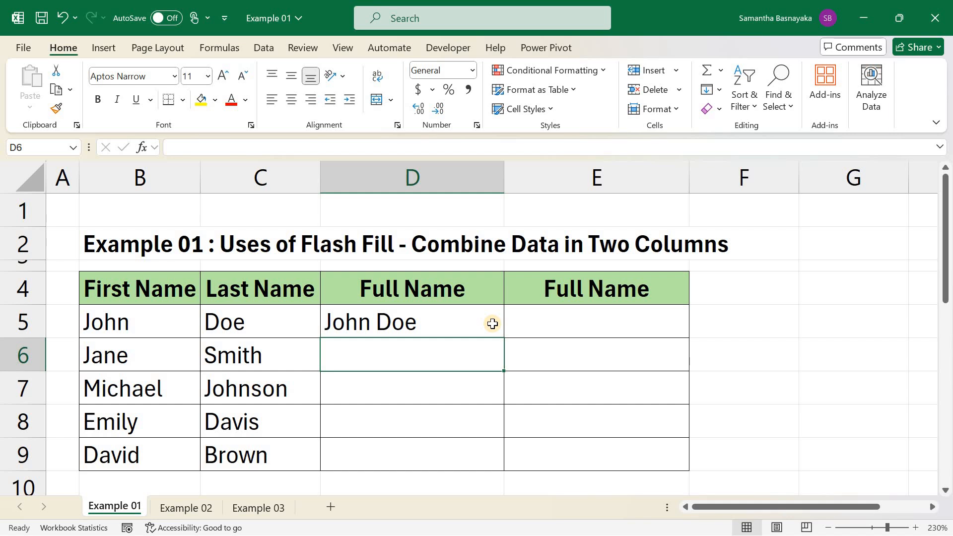
- Flash Fill the remaining Full Name cells in column D from the first example
left_click_drag(492, 323, 478, 453)
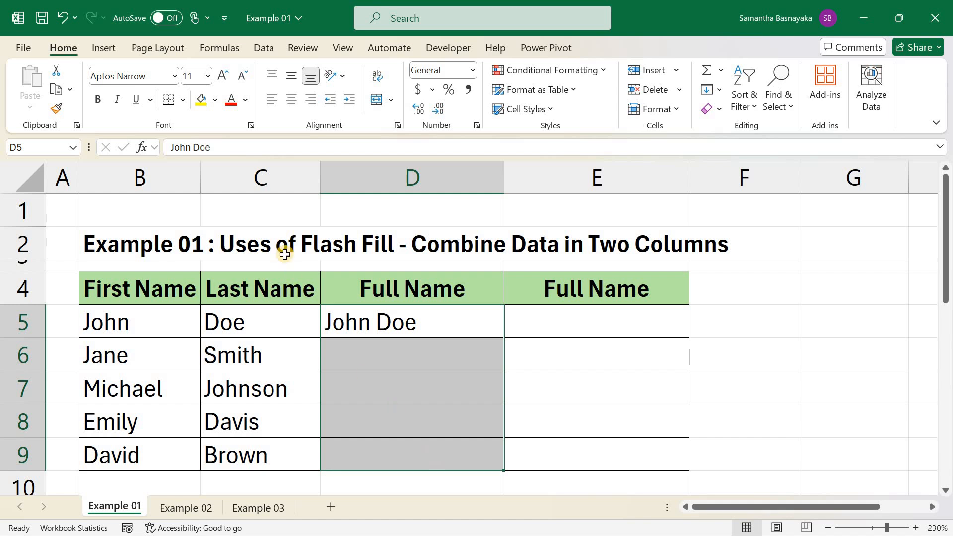
left_click(271, 47)
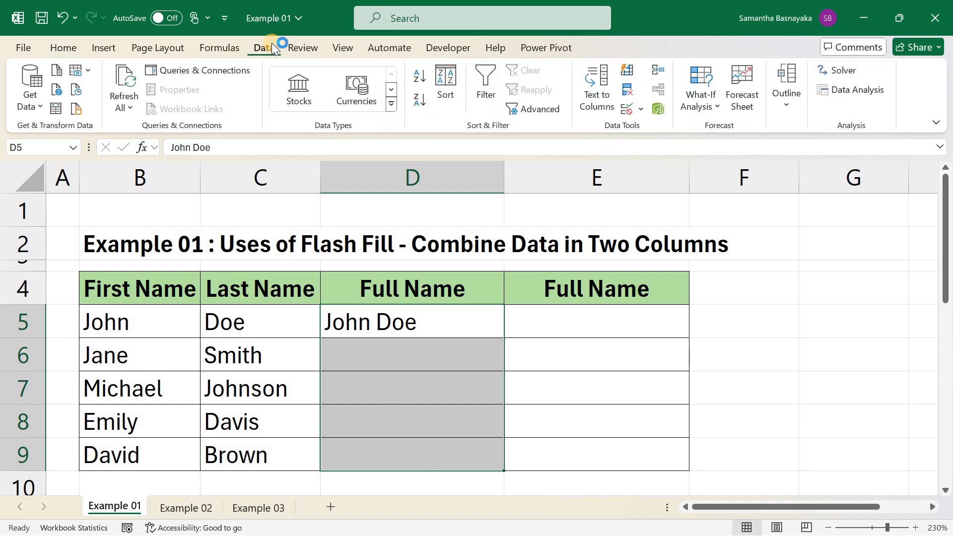
left_click(627, 64)
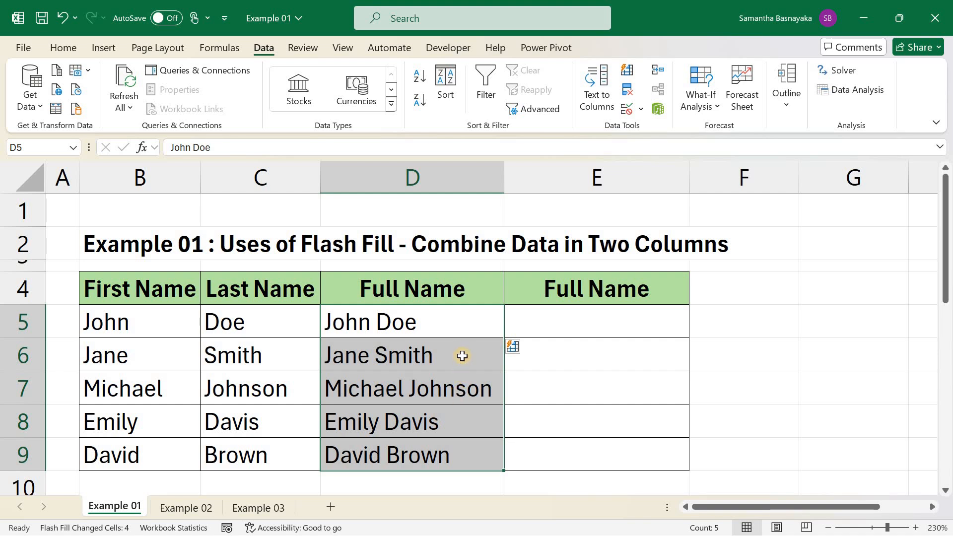
- Enter the same combined full name in the first cell of the second Full Name column E
left_click_drag(462, 355, 461, 388)
left_click_drag(462, 356, 460, 455)
left_click(459, 327)
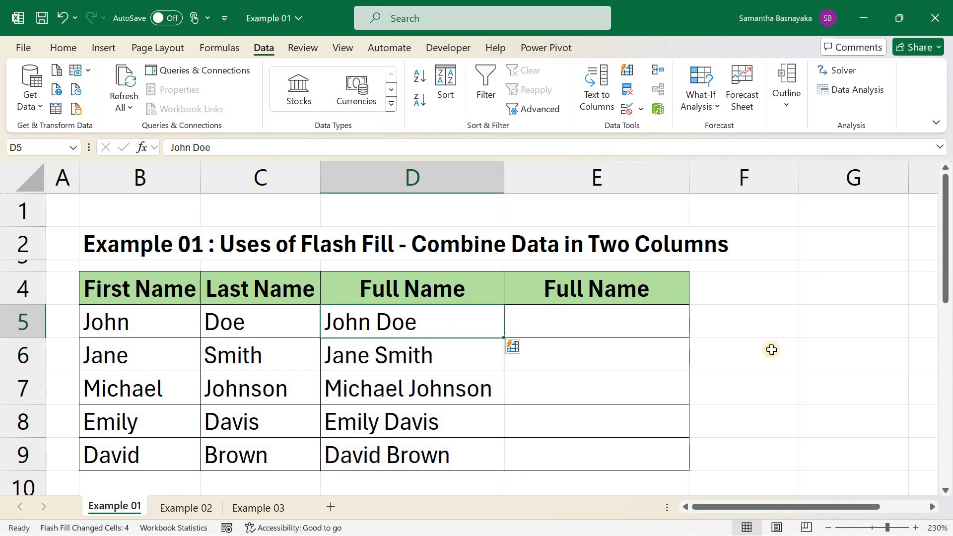
left_click(676, 327)
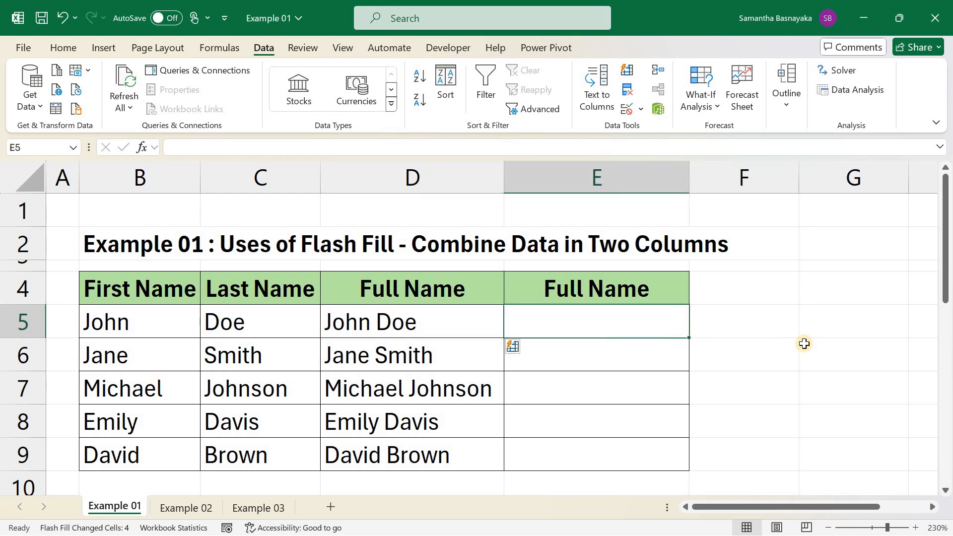
type("John ")
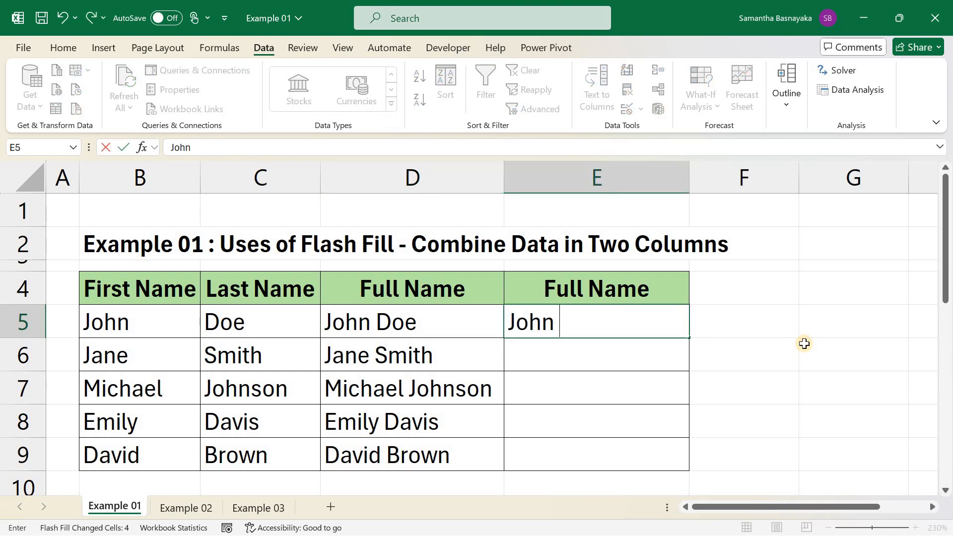
type("Doe")
key("Return")
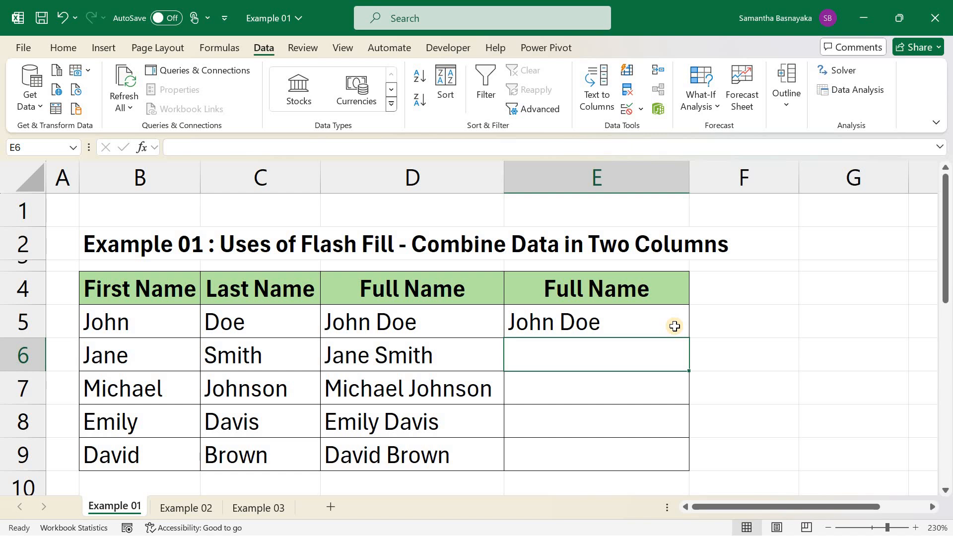
- Flash Fill the rest of column E's Full Name cells using the keyboard shortcut instead of the ribbon
left_click_drag(674, 326, 670, 457)
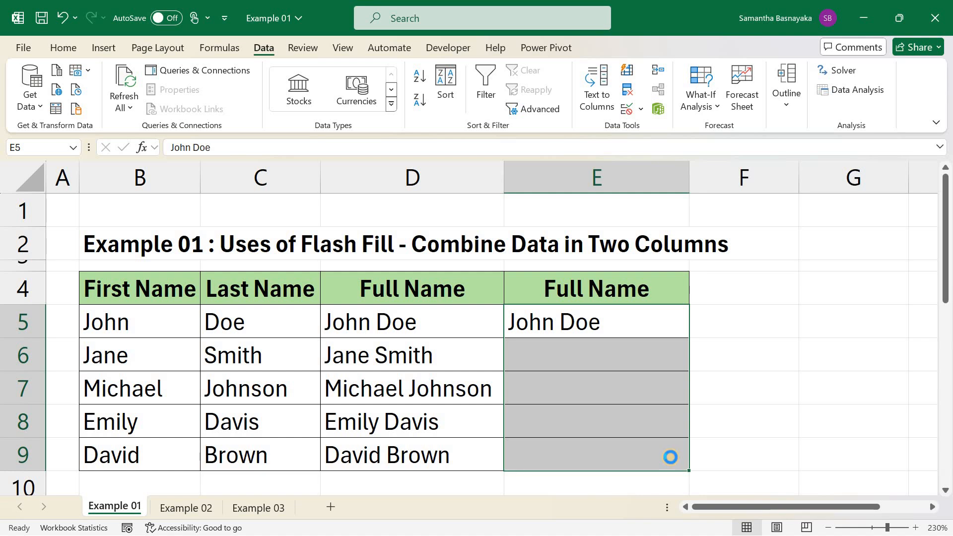
key("ctrl+e")
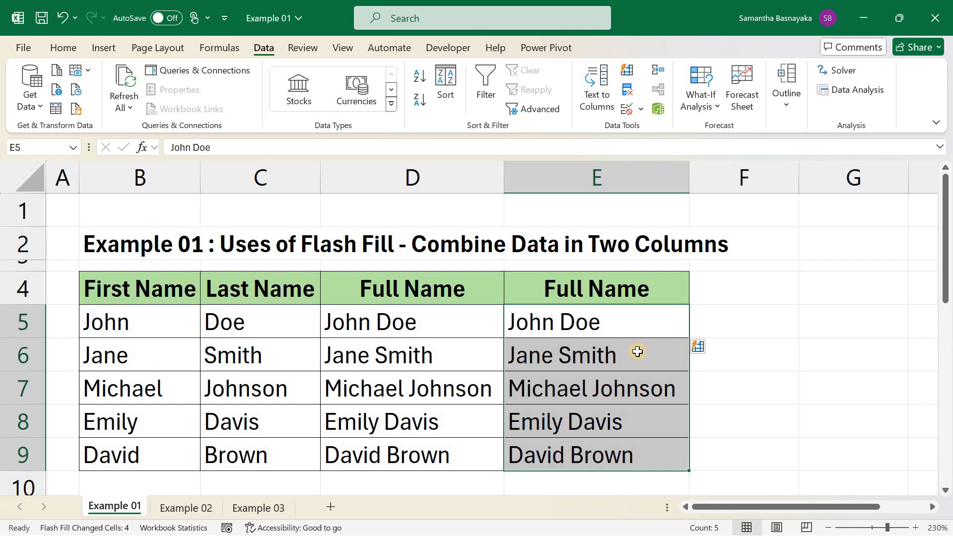
left_click_drag(637, 351, 633, 448)
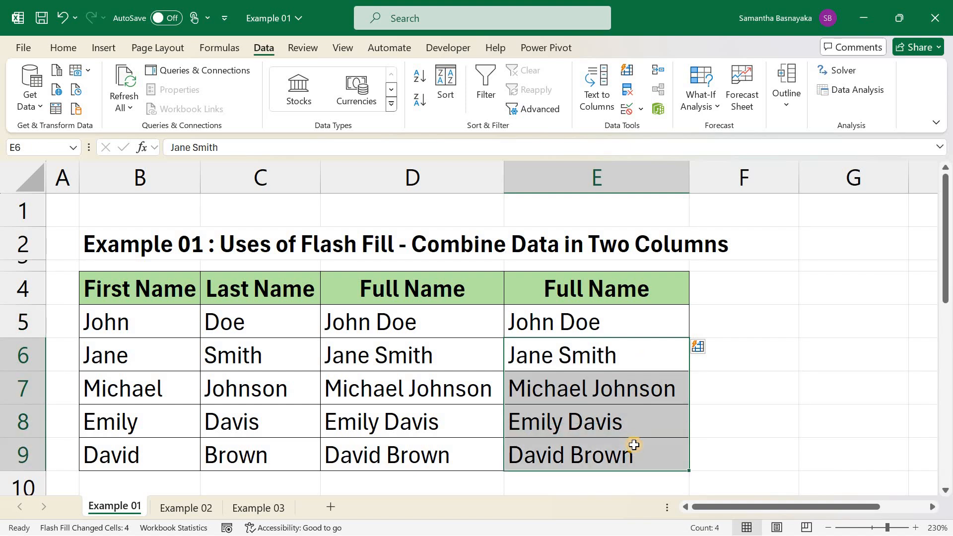
left_click(64, 211)
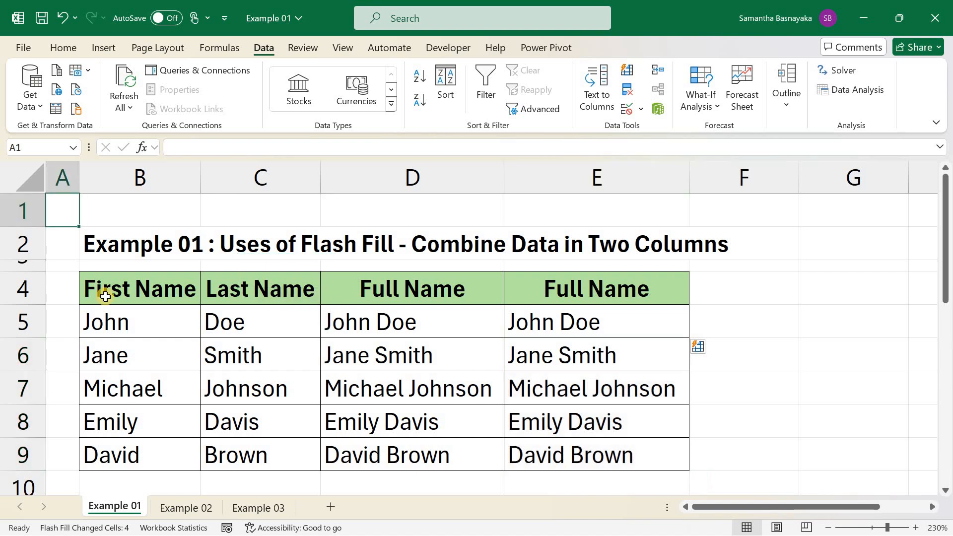
- On the Example 02 sheet, enter the first person's initials JD in the first Initials cell of column E
left_click(177, 507)
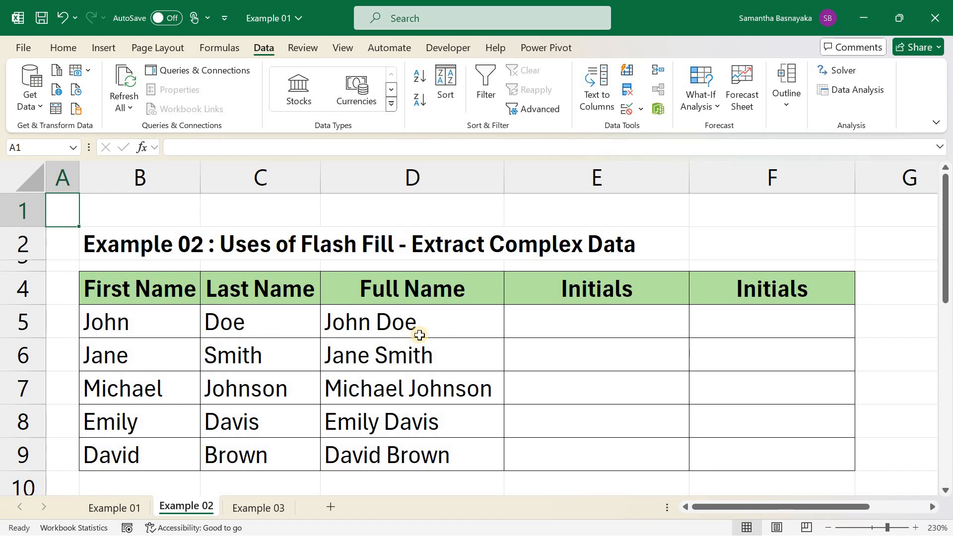
left_click_drag(442, 334, 442, 454)
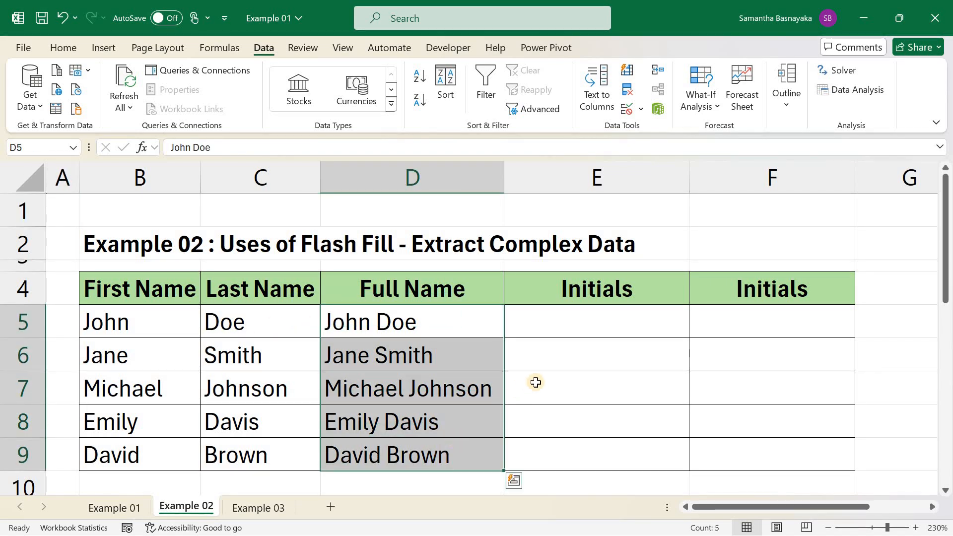
left_click(655, 330)
type("JD")
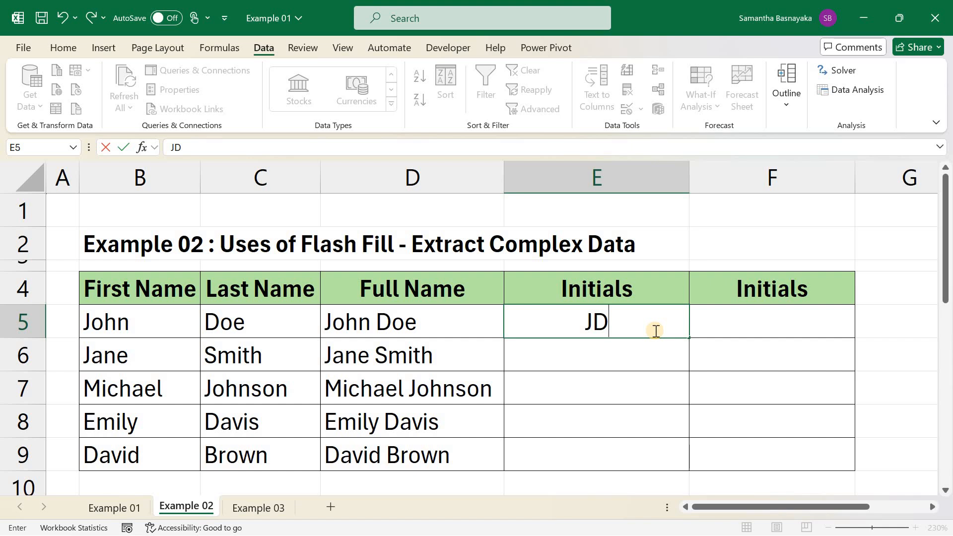
key("Return")
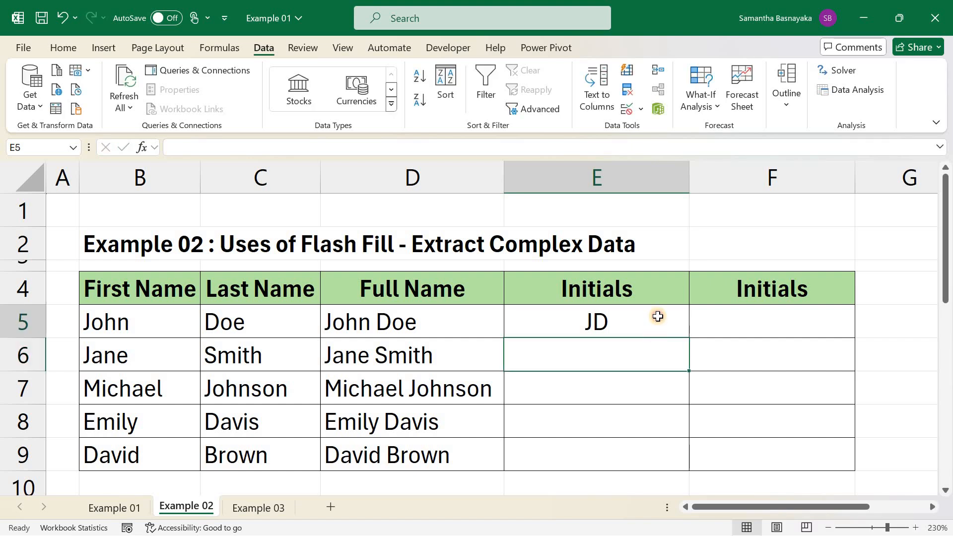
- Flash Fill the remaining Initials cells in column E
left_click_drag(658, 316, 653, 450)
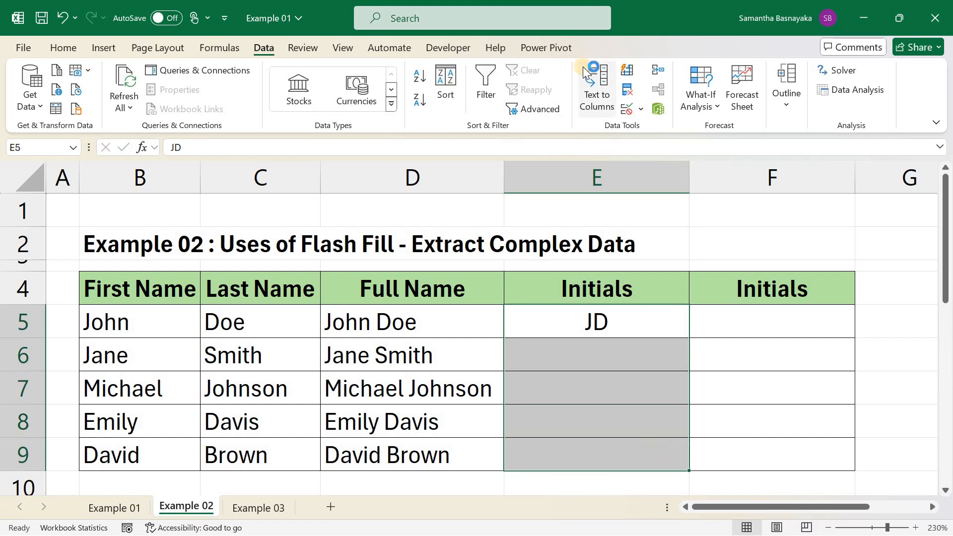
left_click(627, 70)
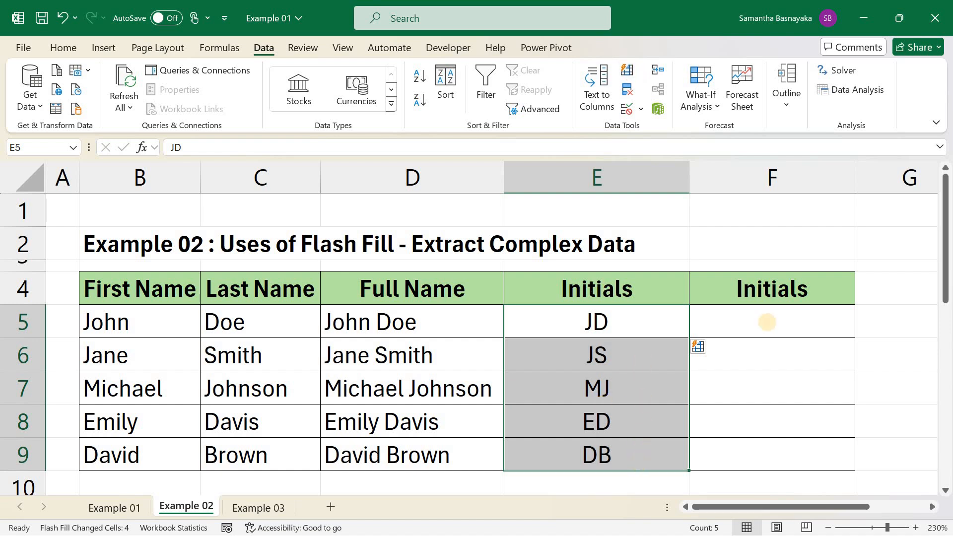
- Enter the initials JD in the first cell of the second Initials column F
left_click(810, 323)
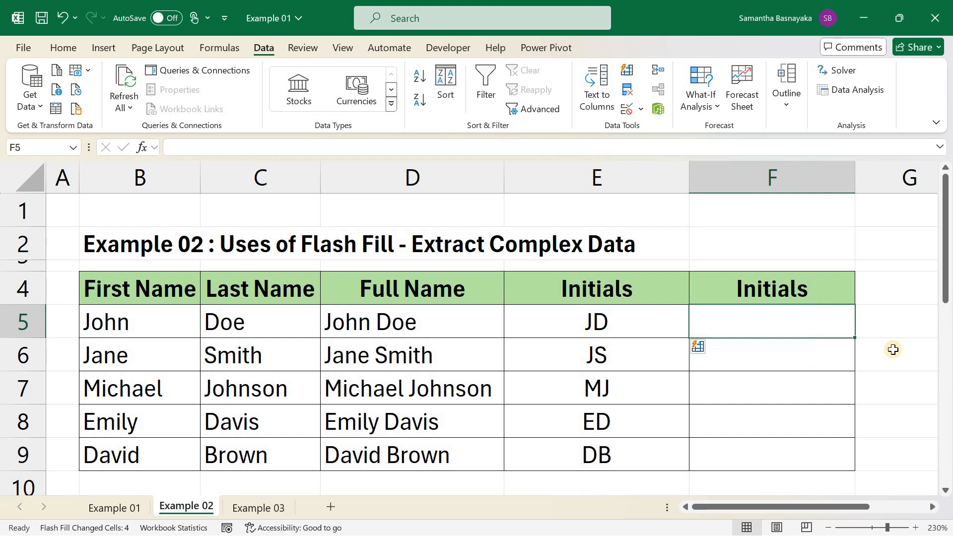
type("JD")
key("Return")
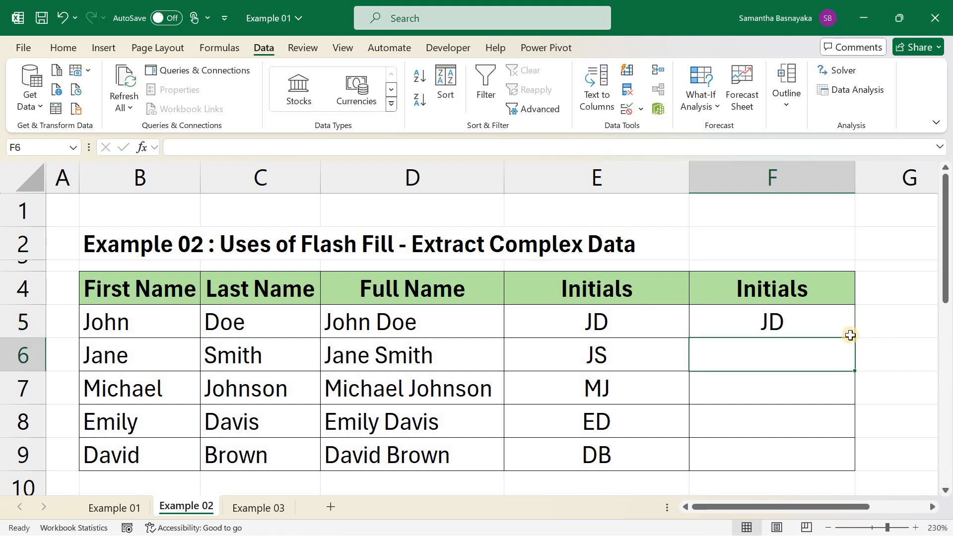
- Flash Fill the remaining Initials cells in column F with the keyboard shortcut
left_click_drag(840, 327, 828, 448)
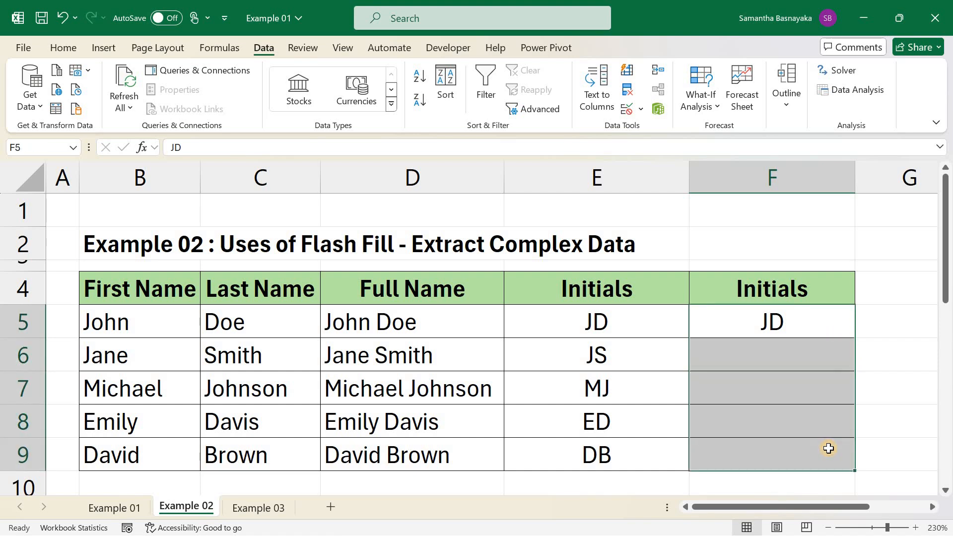
key("ctrl+e")
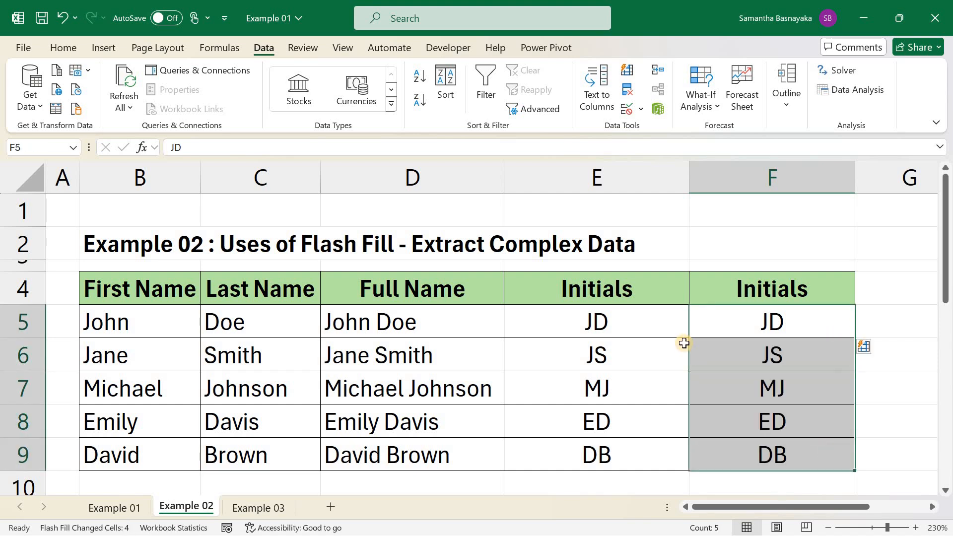
- On the Example 03 sheet, enter the first number reformatted in (xxx) xxx-xxxx phone style in the first Number 1 cell
left_click(263, 505)
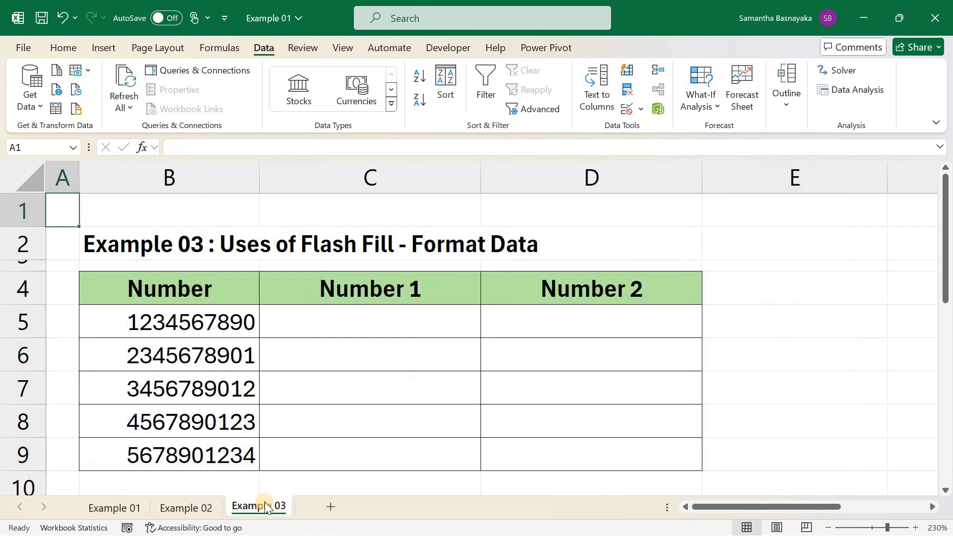
left_click(211, 331)
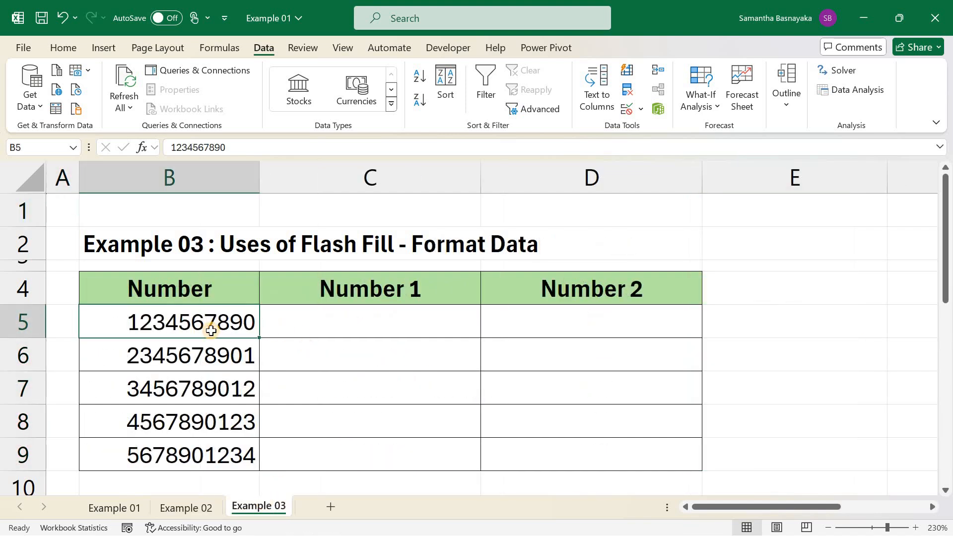
left_click(337, 323)
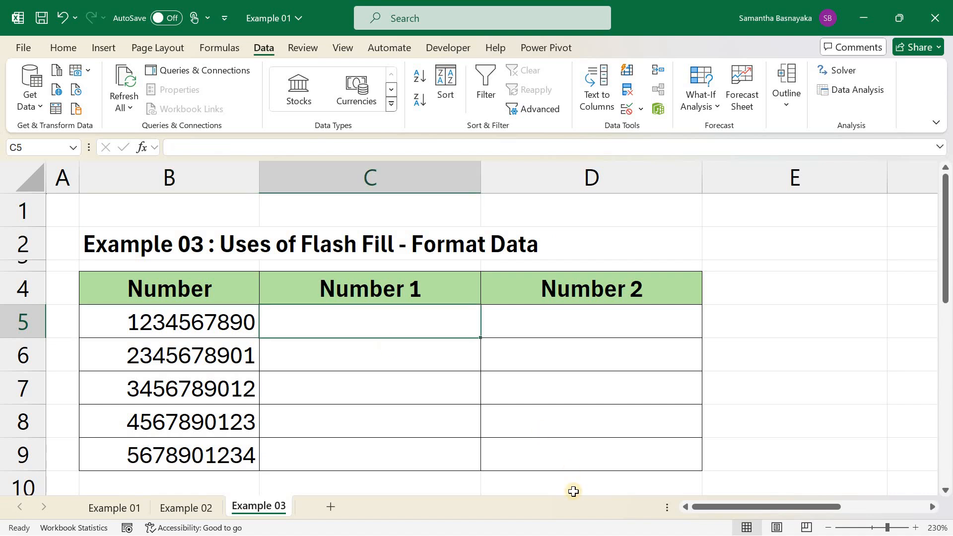
type("(12")
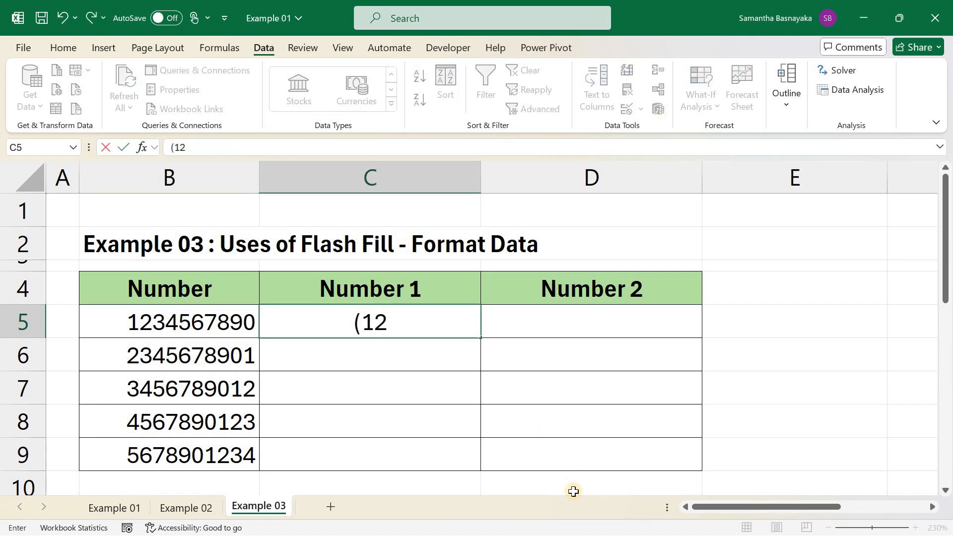
type("3) 45")
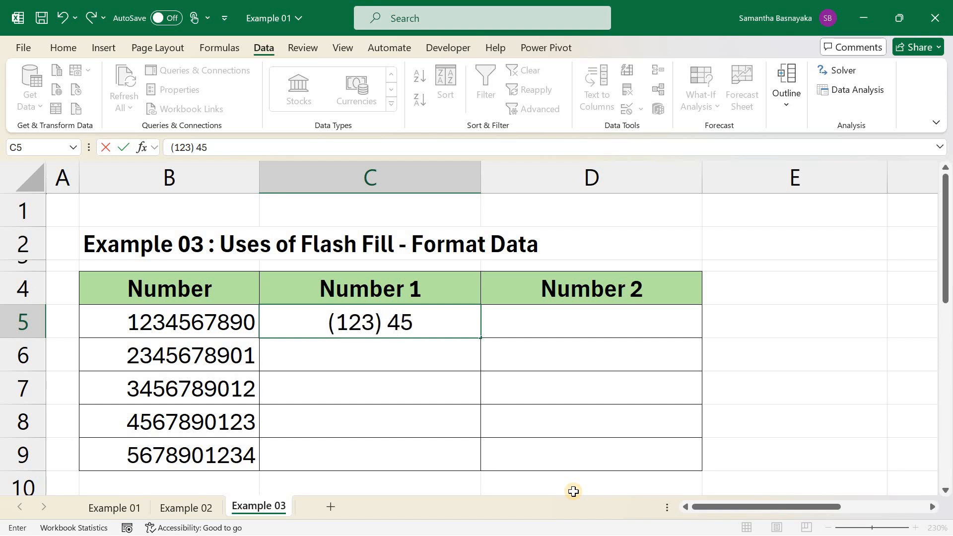
type("6-7890")
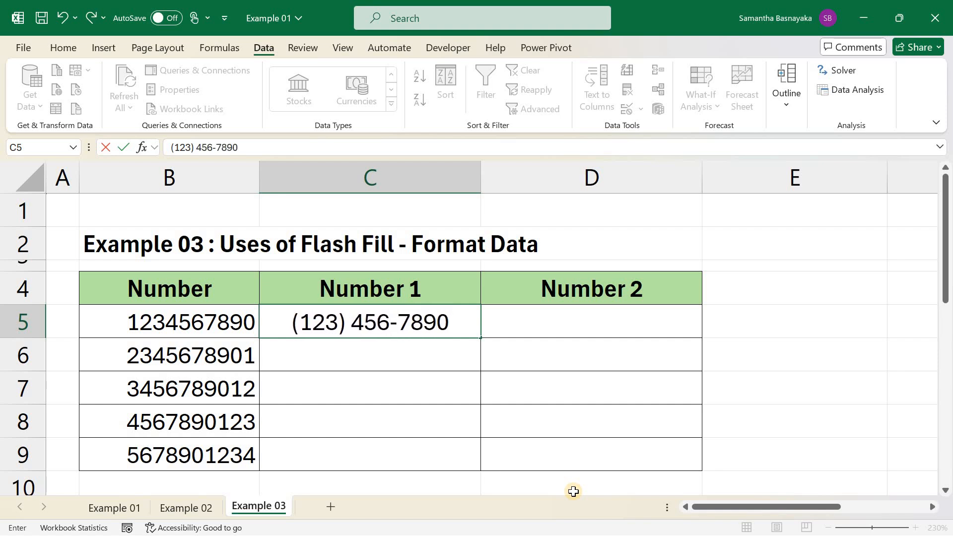
key("Return")
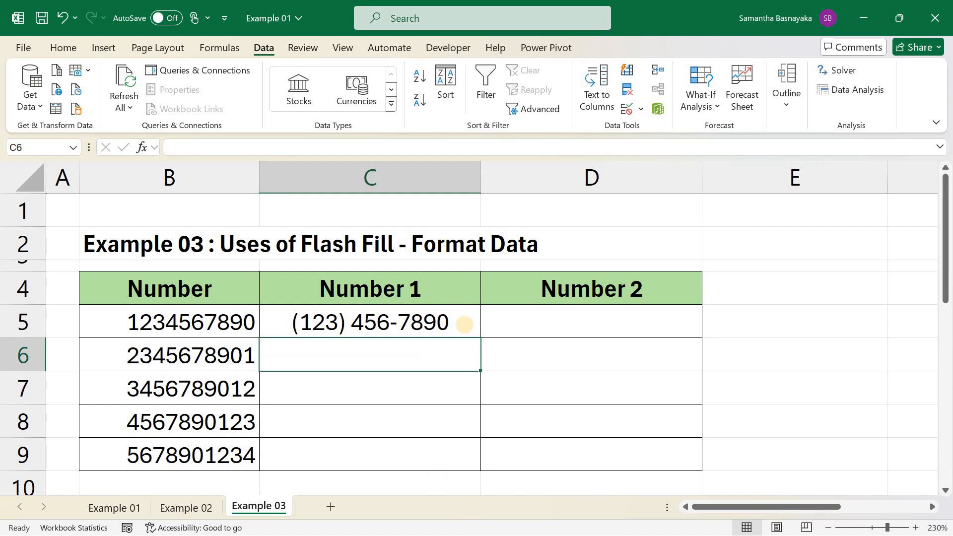
- Flash Fill the remaining Number 1 cells in column C in phone format
left_click_drag(465, 325, 457, 444)
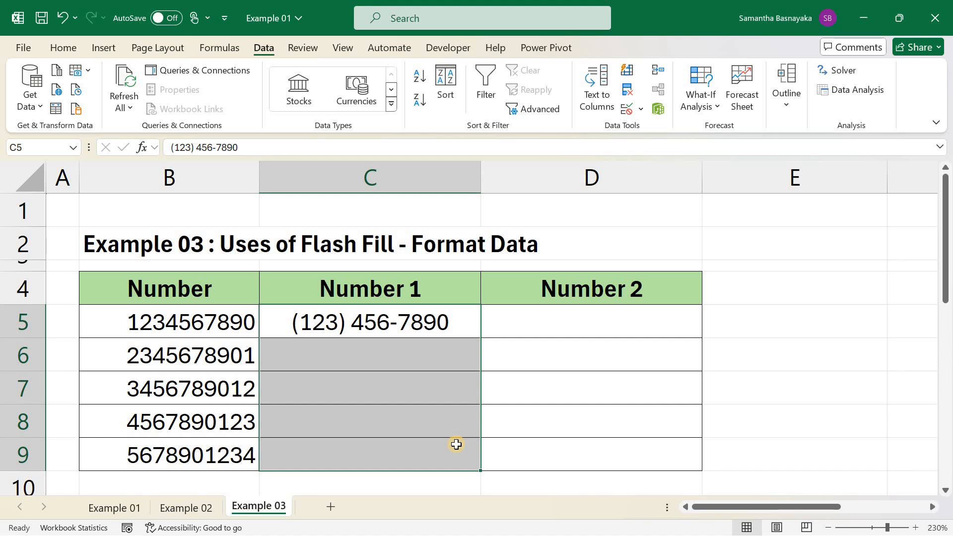
key("ctrl+e")
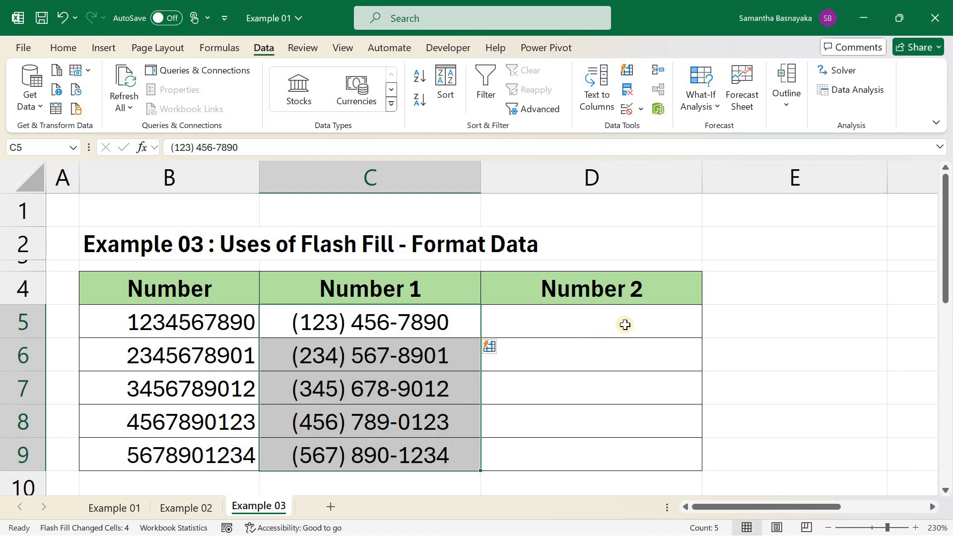
- Copy the first phone-formatted number into the first Number 2 cell, then Flash Fill the rest of column D with the ribbon Flash Fill command
left_click(644, 324)
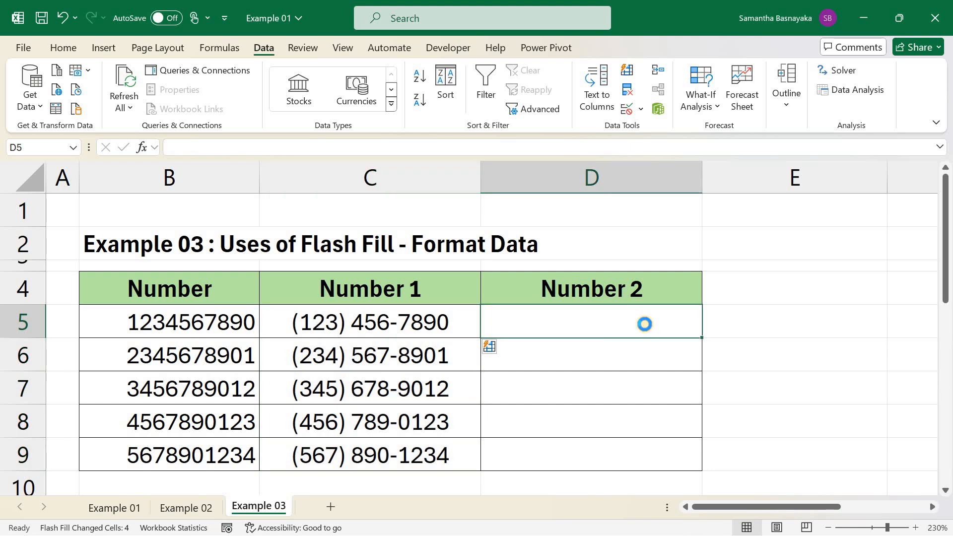
key("ctrl+r")
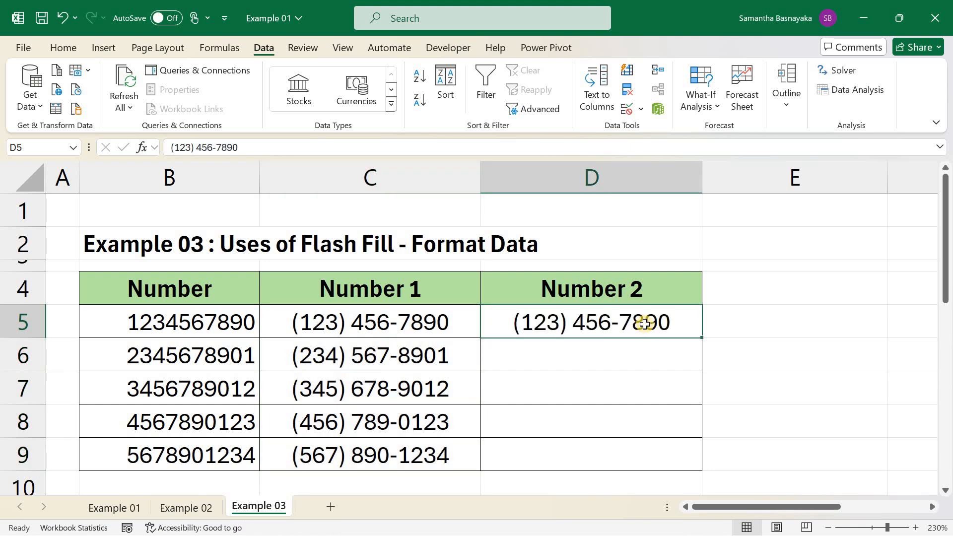
key("shift+Down")
key("shift+Down")
key("shift+Down")
key("shift+Down")
left_click(626, 75)
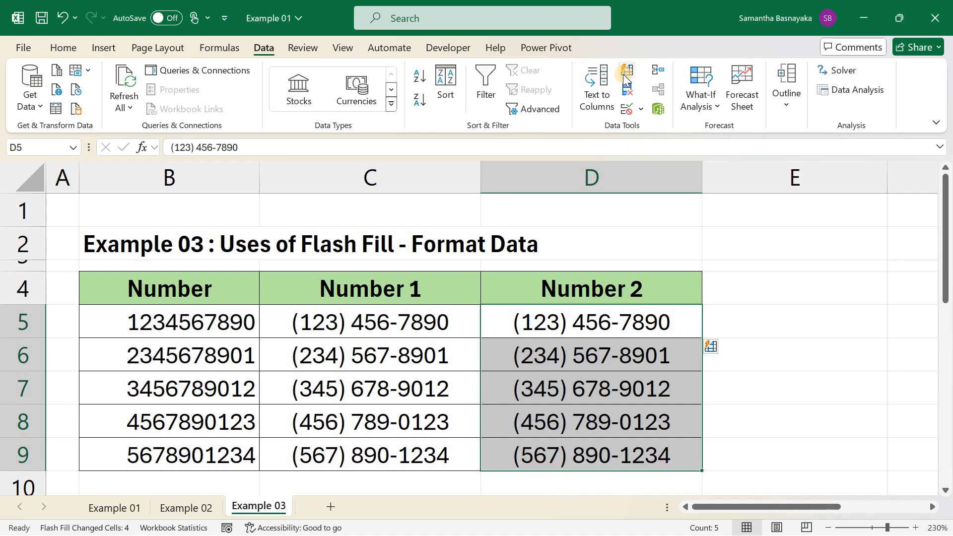
- Review the flash-filled columns on the Example 03, Example 02 and Example 01 sheets
left_click(54, 221)
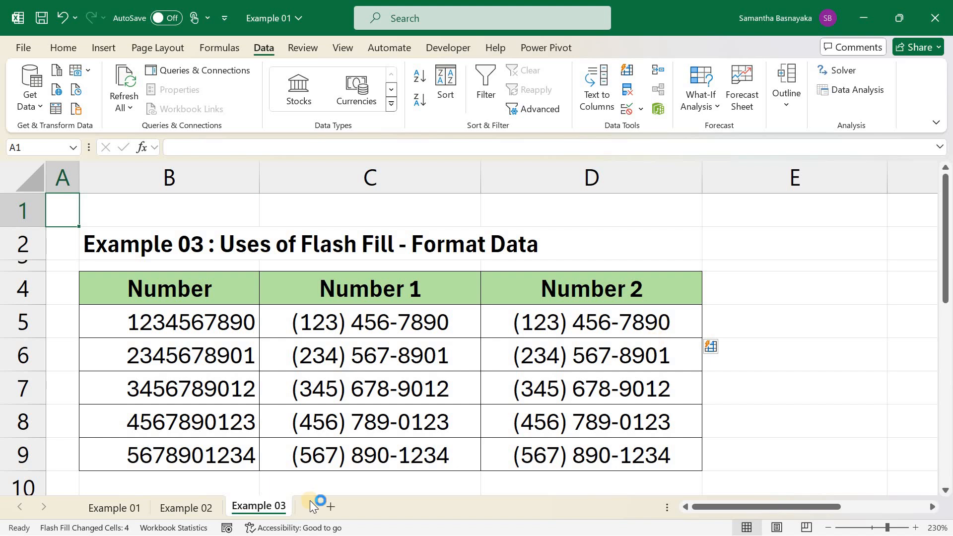
left_click_drag(396, 320, 544, 453)
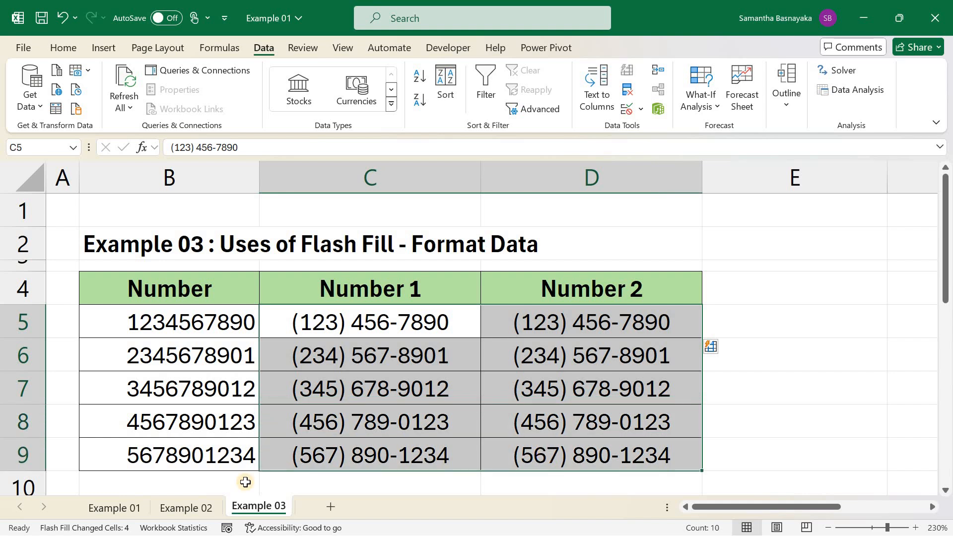
left_click(201, 506)
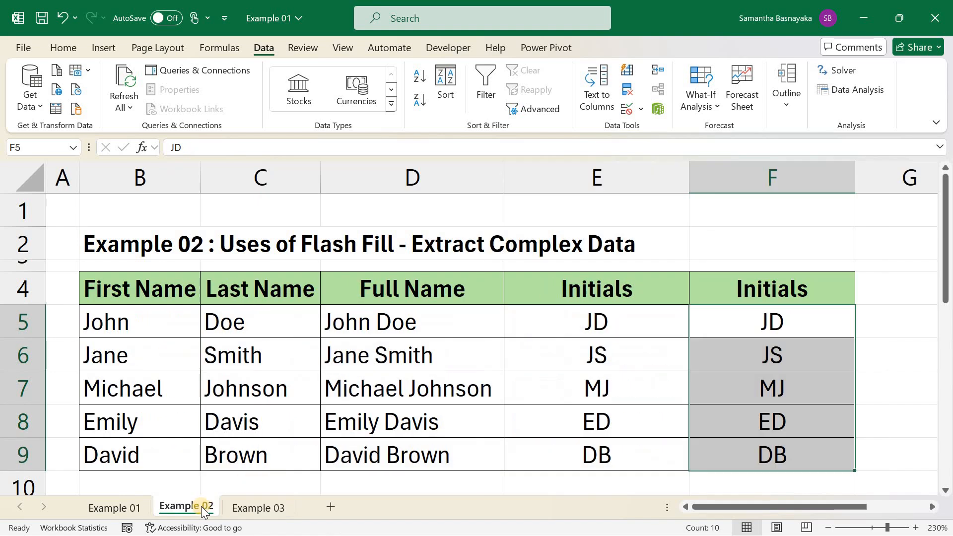
left_click(553, 315)
left_click(733, 438, "shift")
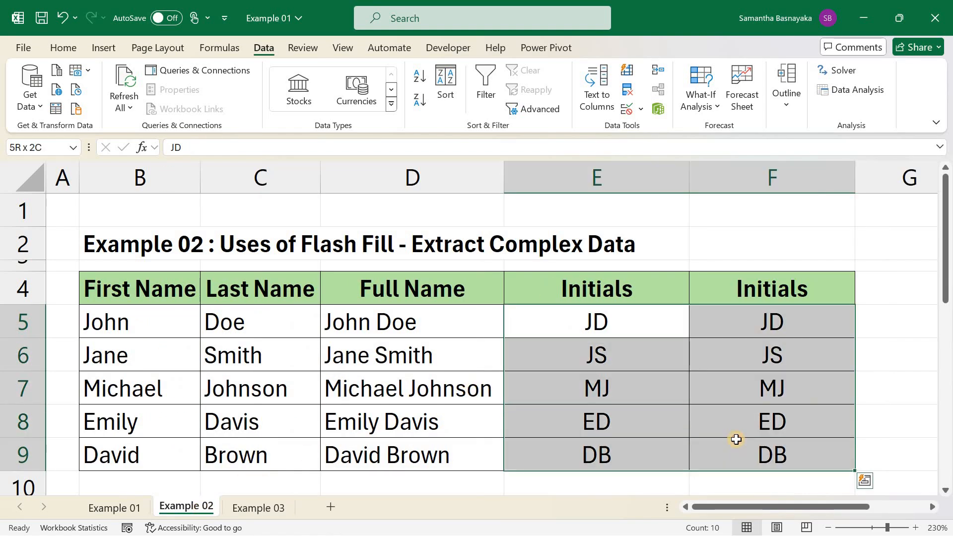
left_click(114, 507)
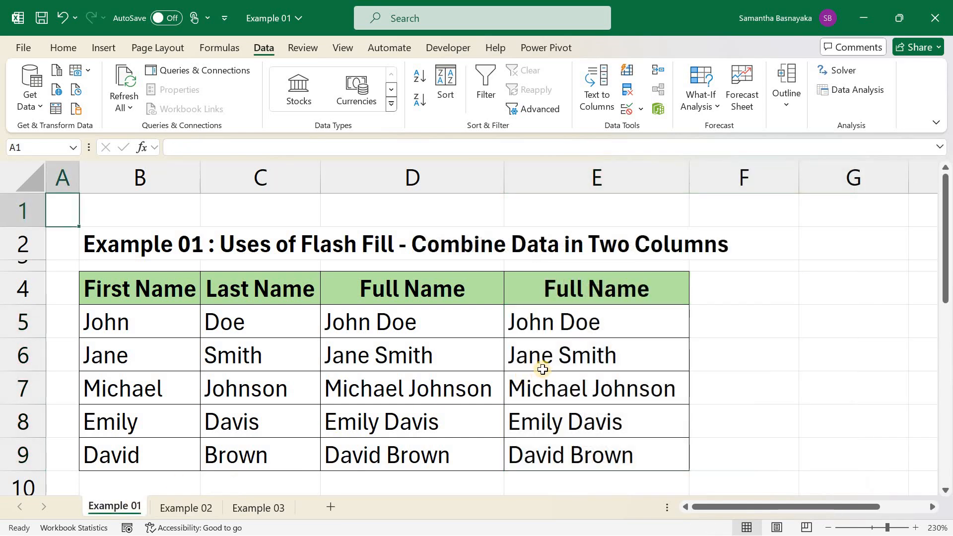
left_click_drag(413, 325, 546, 460)
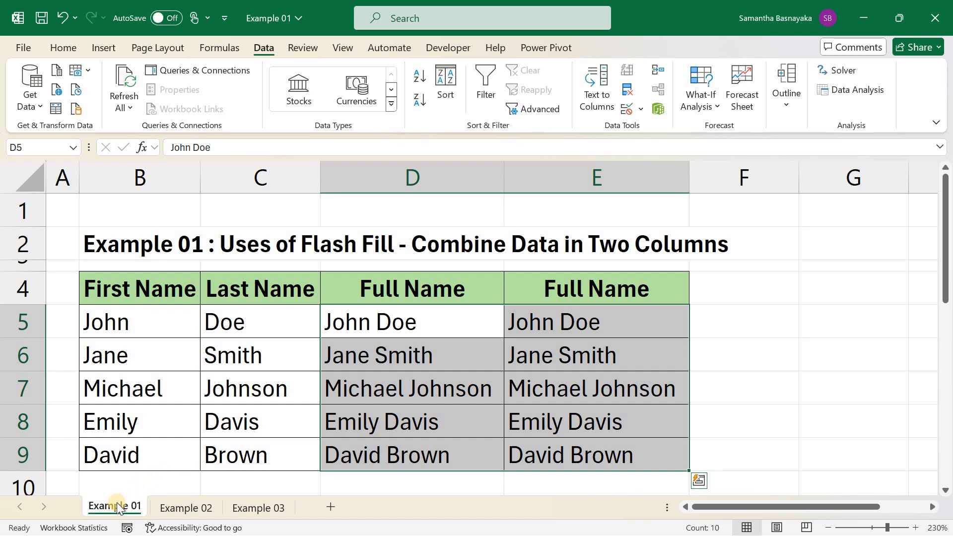
left_click(172, 508)
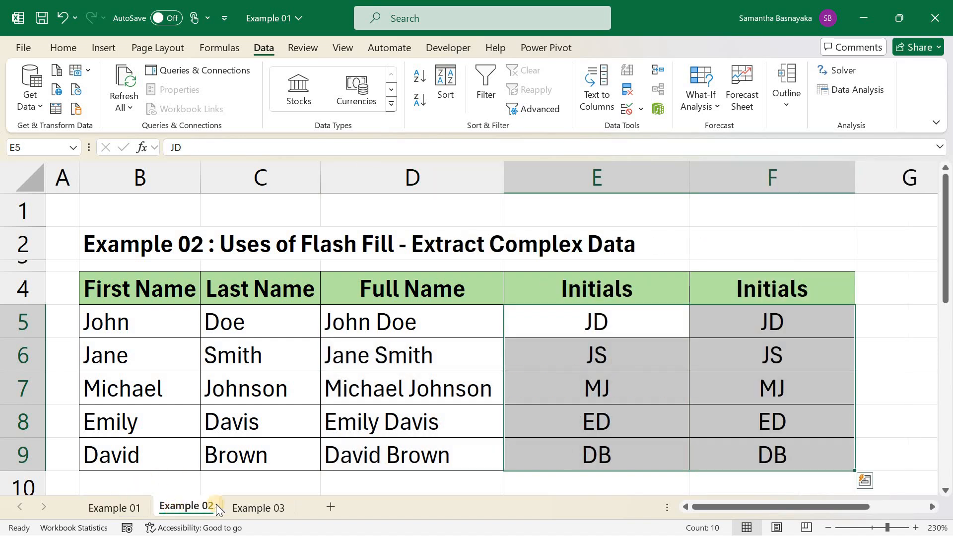
left_click(251, 506)
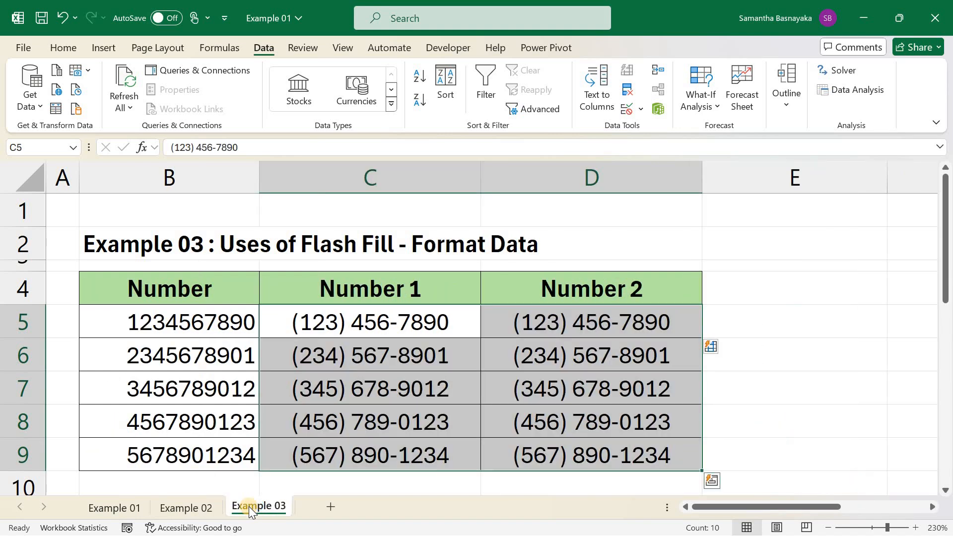
left_click(63, 218)
left_click(106, 508)
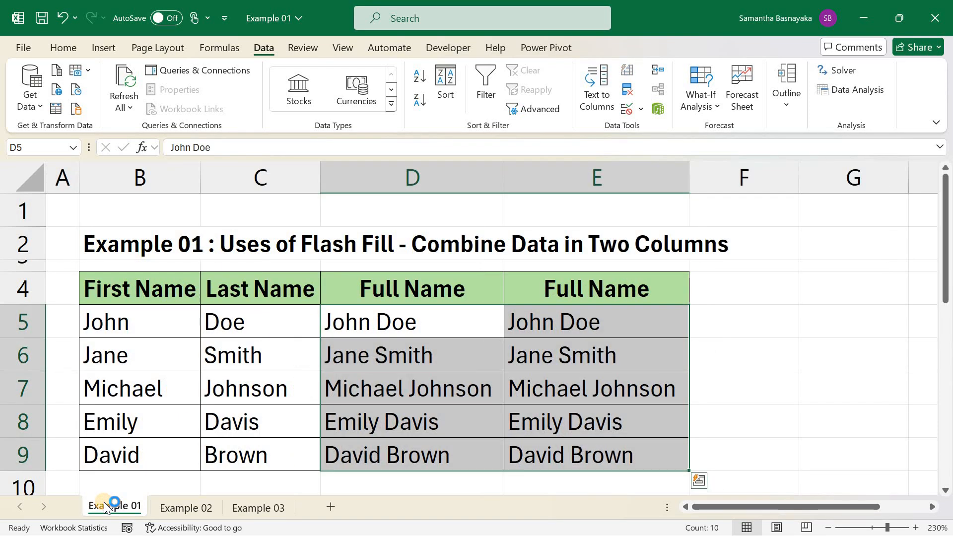